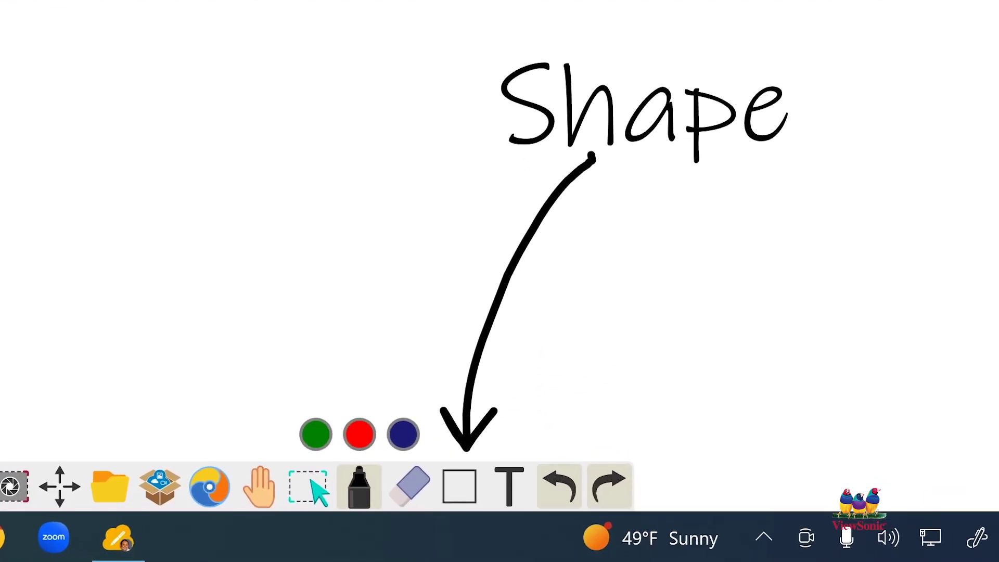
# Draw a rectangle, a circle beside it, and a triangle below it on the first page.
pyautogui.click(460, 486)
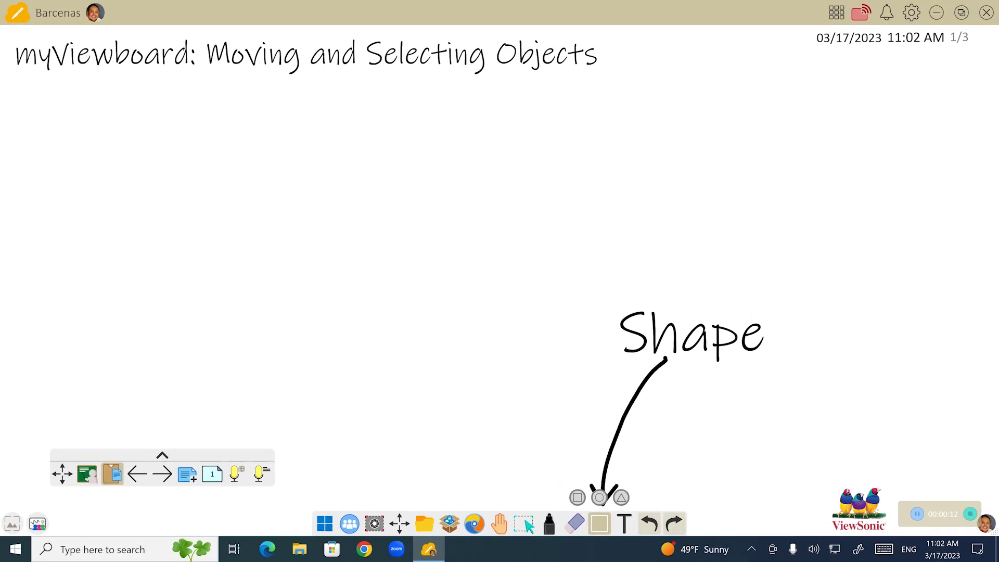
pyautogui.moveTo(102, 117); pyautogui.dragTo(343, 276)
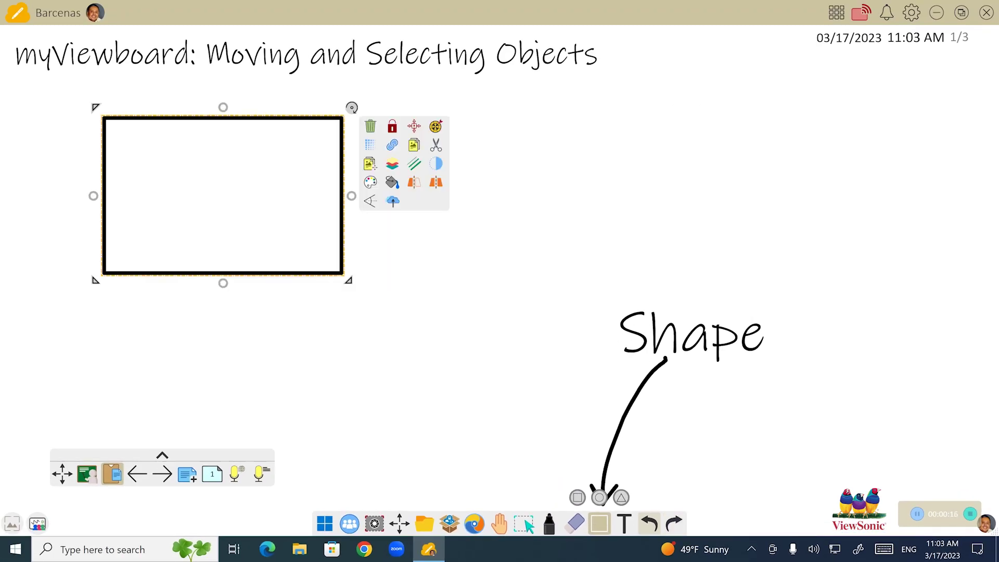
pyautogui.click(599, 497)
pyautogui.moveTo(418, 257)
pyautogui.mouseDown()
pyautogui.moveTo(469, 308)
pyautogui.moveTo(462, 302)
pyautogui.mouseUp()
pyautogui.click(621, 497)
pyautogui.moveTo(217, 328); pyautogui.dragTo(278, 372)
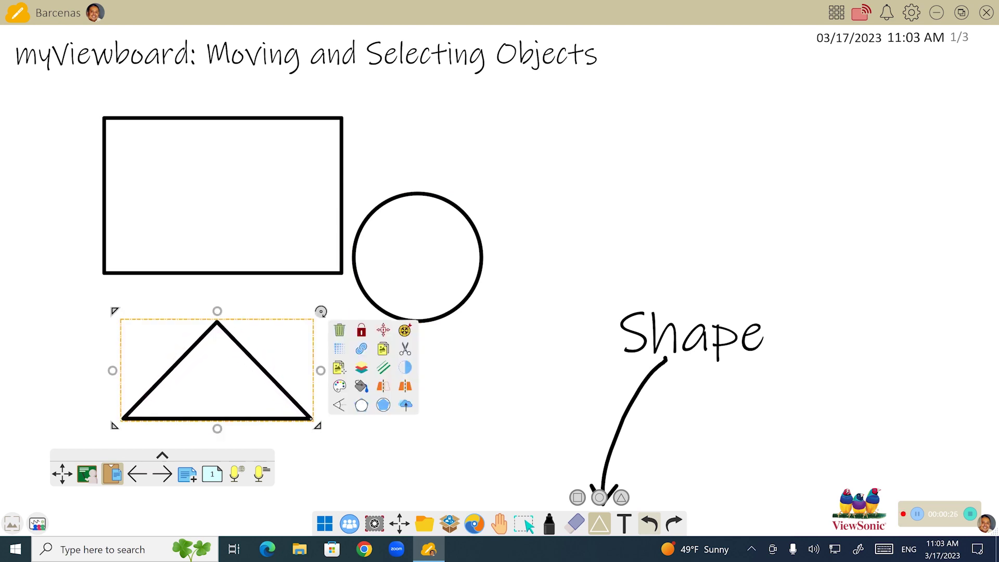
# Look through the Shape tool's options for 2D shapes, 3D shapes, lines and tables, and close them.
pyautogui.click(599, 524)
pyautogui.moveTo(497, 197); pyautogui.dragTo(567, 129)
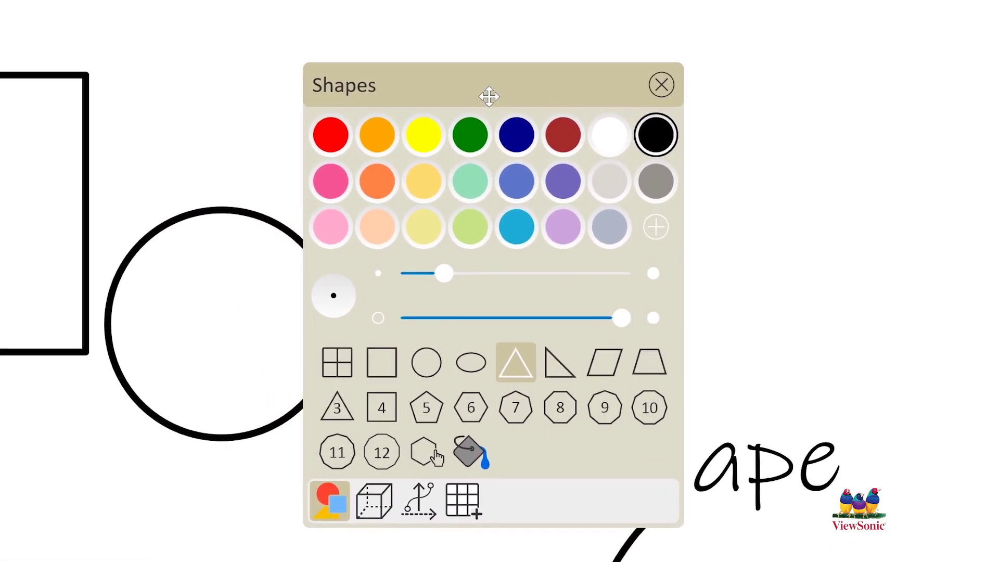
pyautogui.click(374, 501)
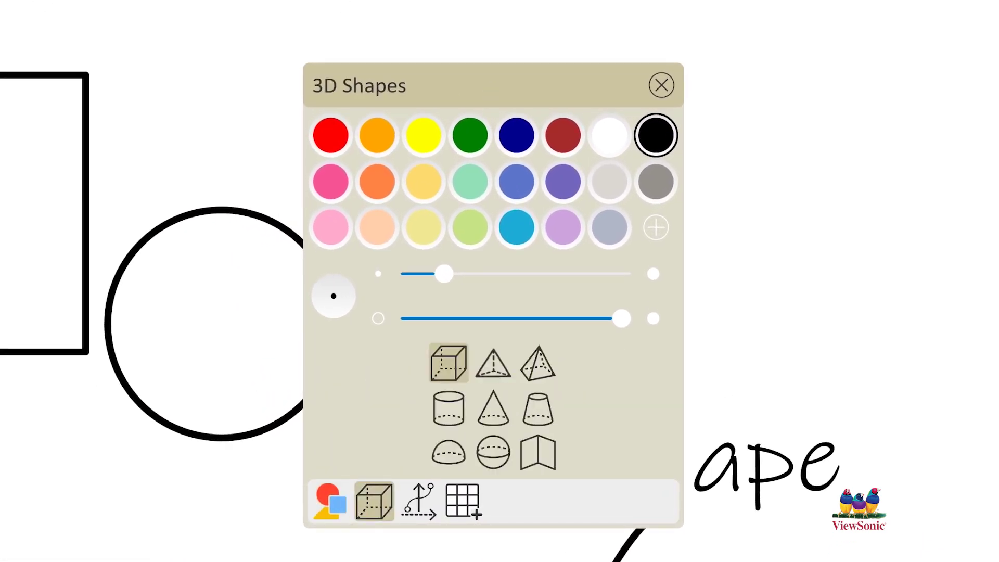
pyautogui.click(419, 501)
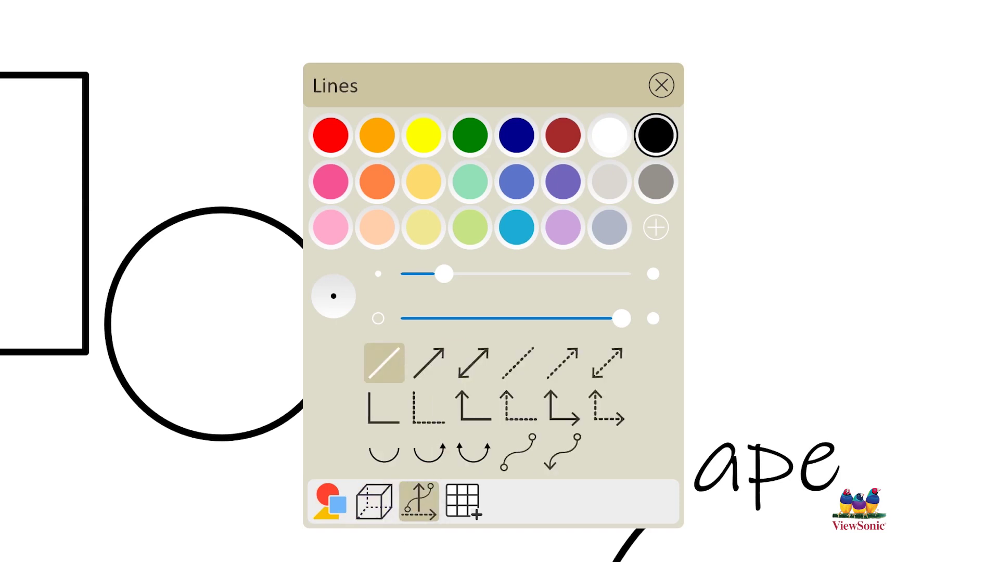
pyautogui.click(463, 501)
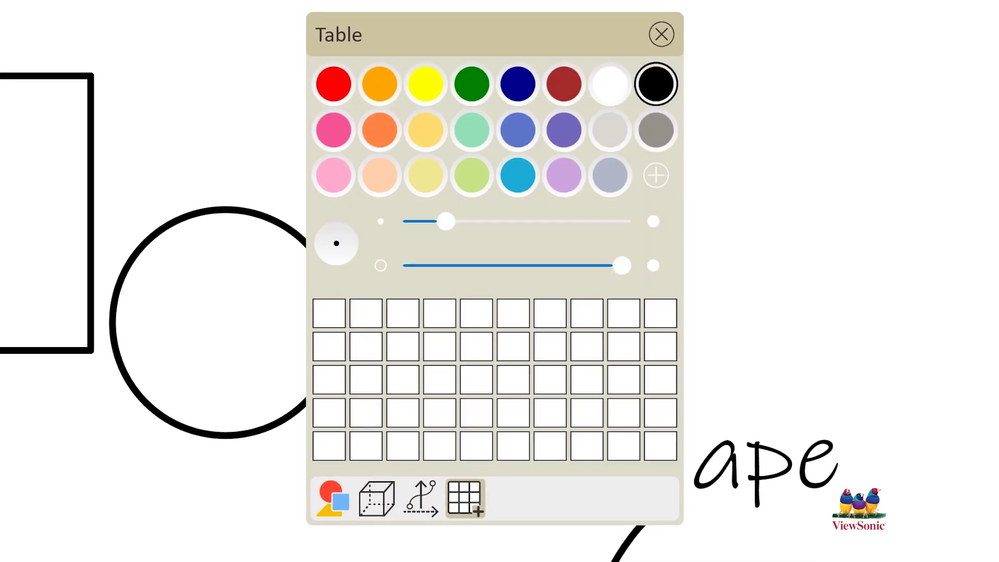
pyautogui.click(661, 34)
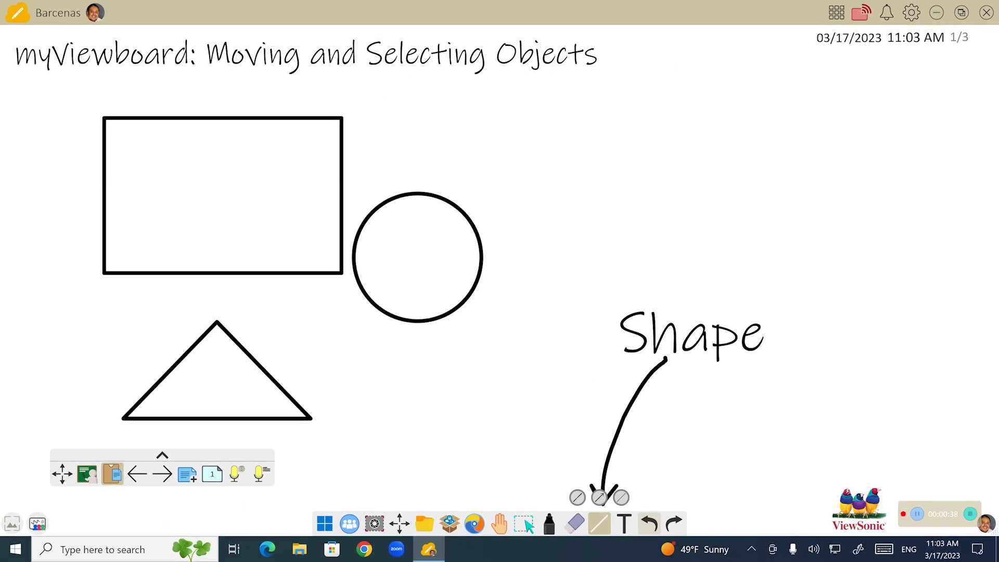
# Draw a short black pen arrow on the first page pointing down at the selection tool.
pyautogui.click(549, 524)
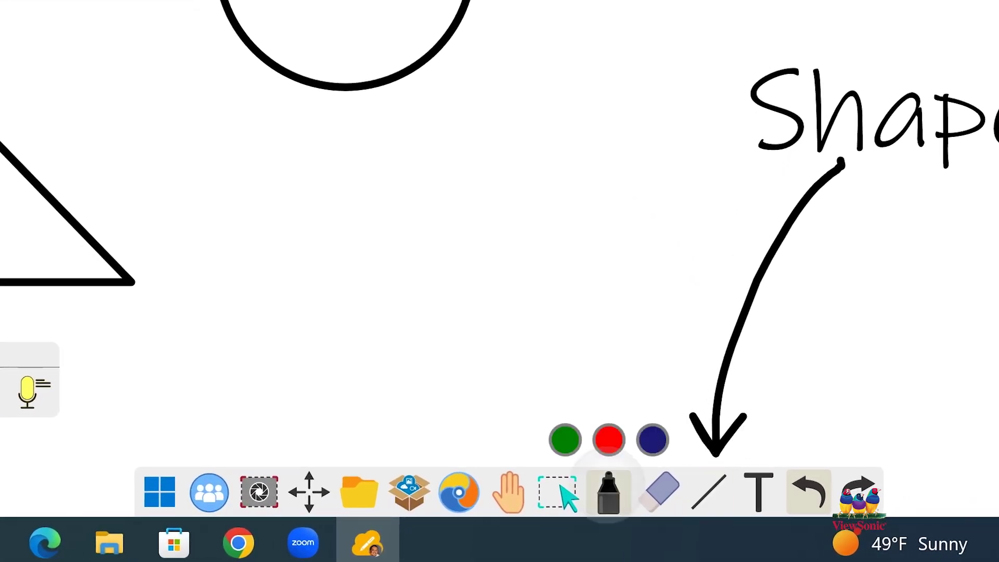
pyautogui.moveTo(596, 306)
pyautogui.mouseDown()
pyautogui.moveTo(559, 377)
pyautogui.moveTo(541, 447)
pyautogui.moveTo(568, 414)
pyautogui.mouseUp()
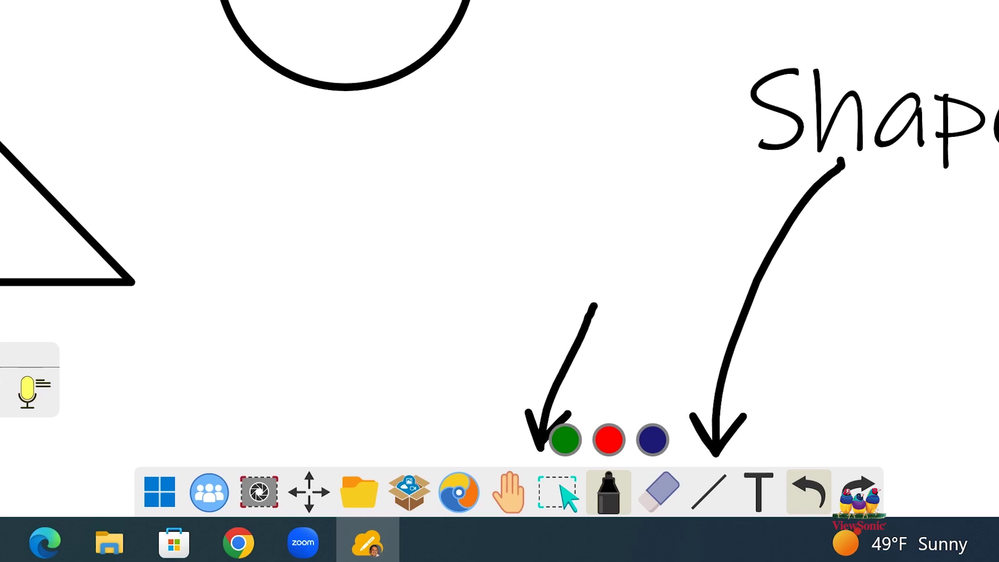
# Select and move the drawn shapes so they are spaced apart, and stretch the rectangle wider.
pyautogui.click(559, 493)
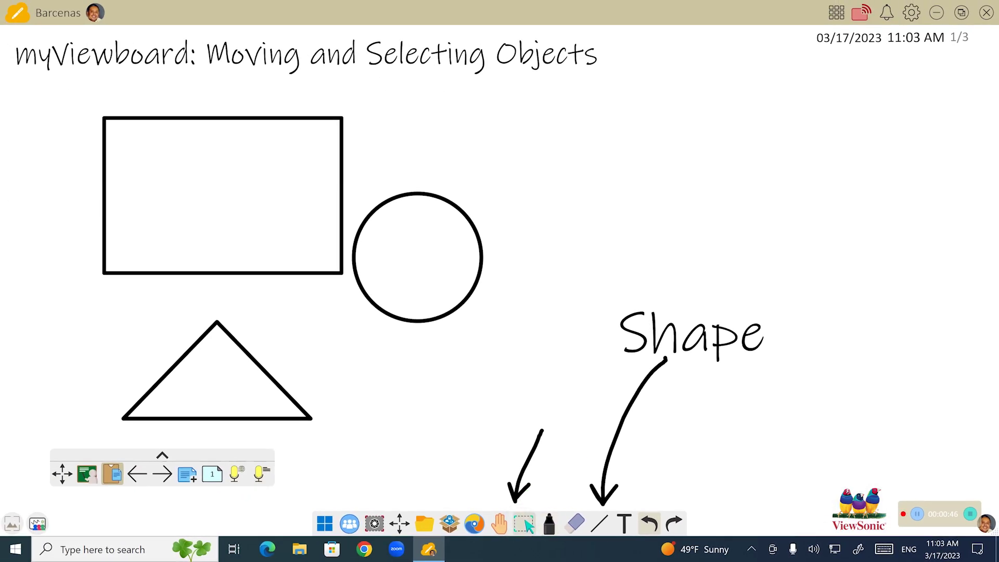
pyautogui.moveTo(269, 219)
pyautogui.mouseDown()
pyautogui.moveTo(247, 205)
pyautogui.moveTo(259, 205)
pyautogui.mouseUp()
pyautogui.moveTo(402, 249); pyautogui.dragTo(466, 202)
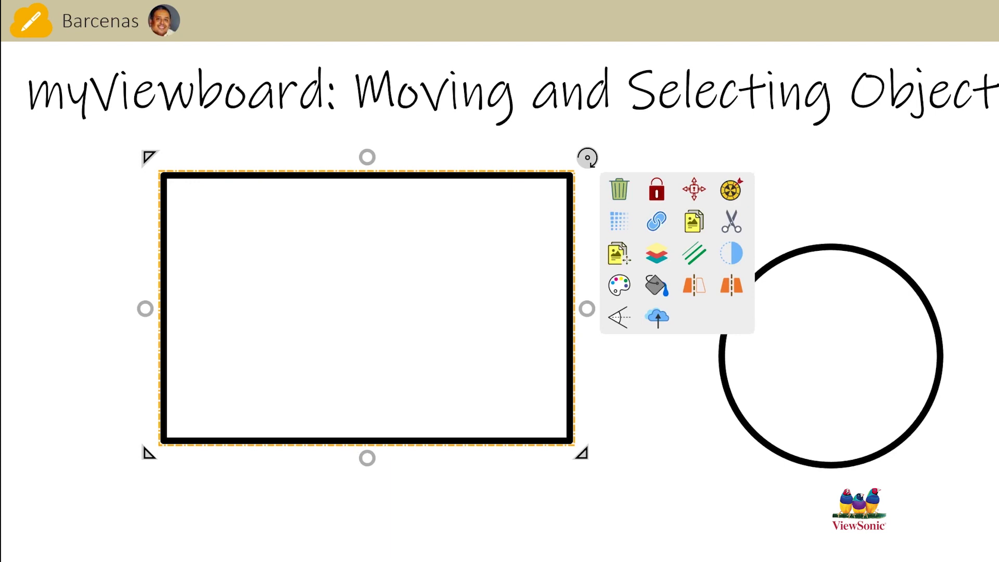
pyautogui.moveTo(579, 309); pyautogui.dragTo(466, 309)
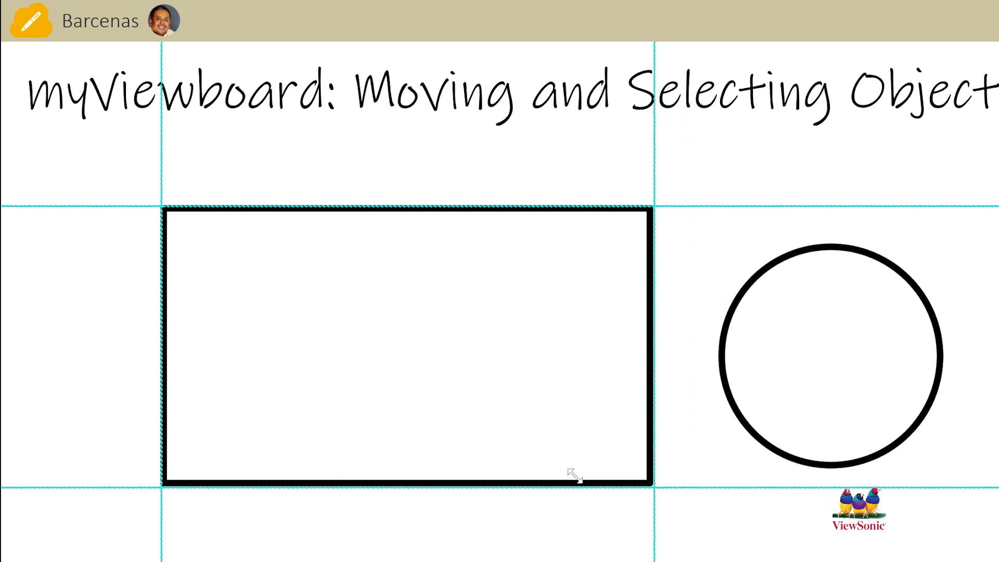
# Select the circle, shrink it proportionally, and advance to the second page of the board.
pyautogui.moveTo(742, 483); pyautogui.dragTo(790, 430)
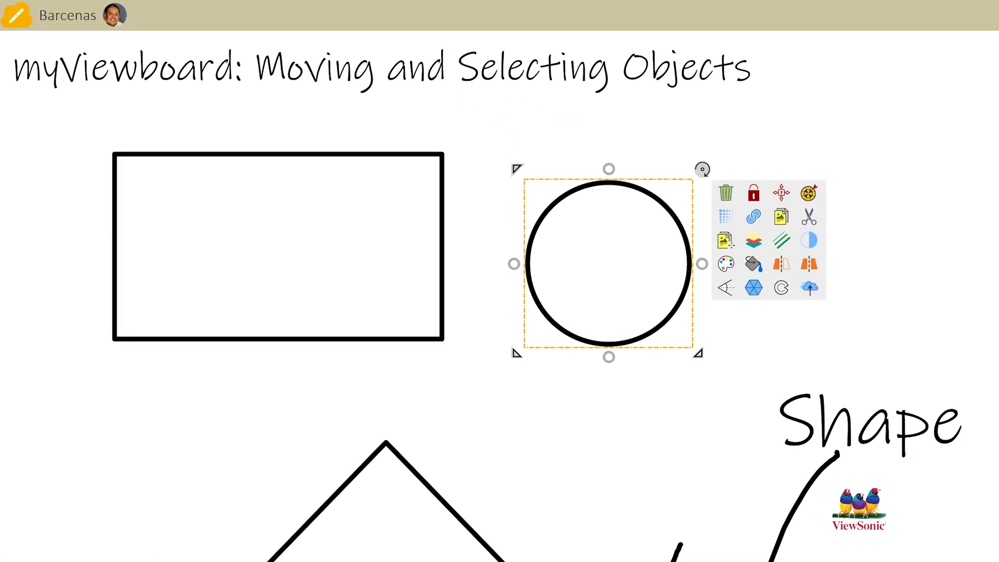
pyautogui.moveTo(517, 353); pyautogui.dragTo(598, 286)
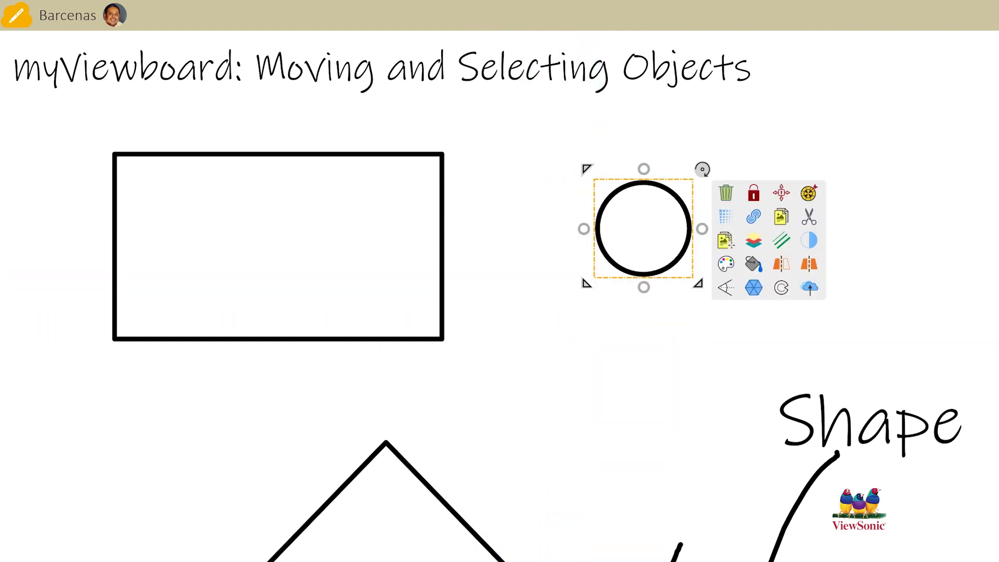
pyautogui.click(600, 283)
pyautogui.moveTo(332, 274); pyautogui.dragTo(311, 266)
pyautogui.moveTo(483, 275); pyautogui.dragTo(393, 352)
pyautogui.moveTo(373, 285); pyautogui.dragTo(355, 273)
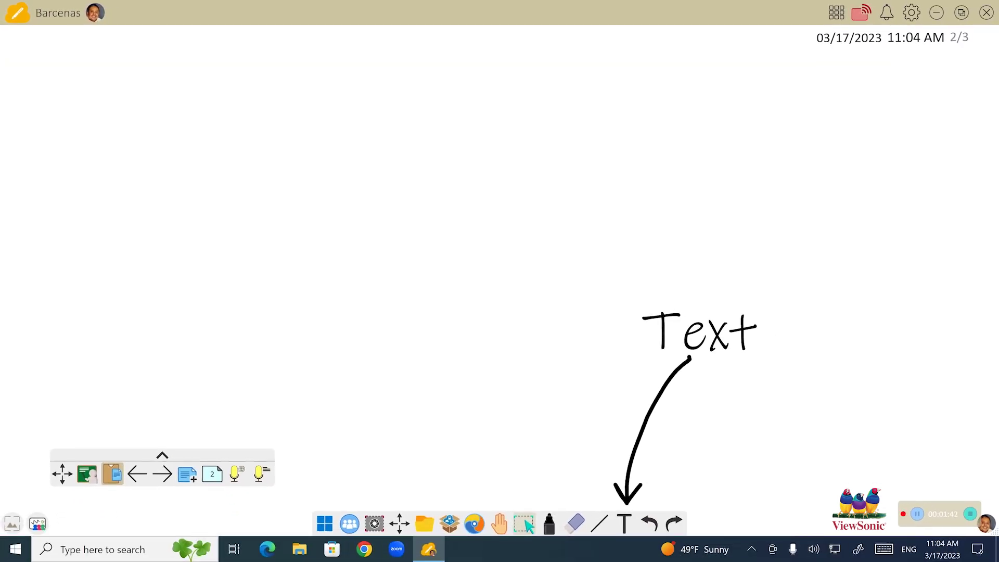
# Add a text box in the upper part of the second page and enter a person's first name.
pyautogui.click(624, 523)
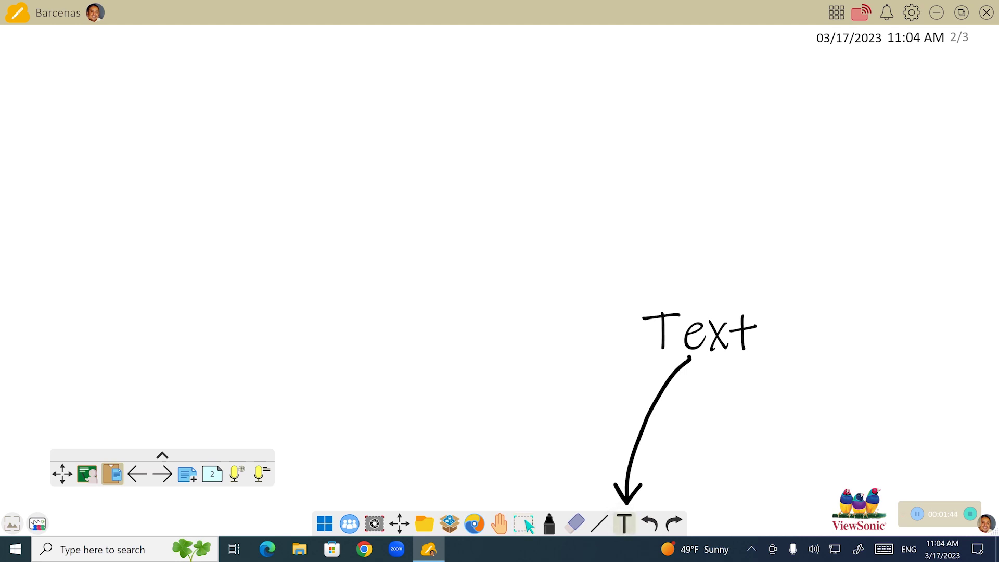
pyautogui.click(261, 155)
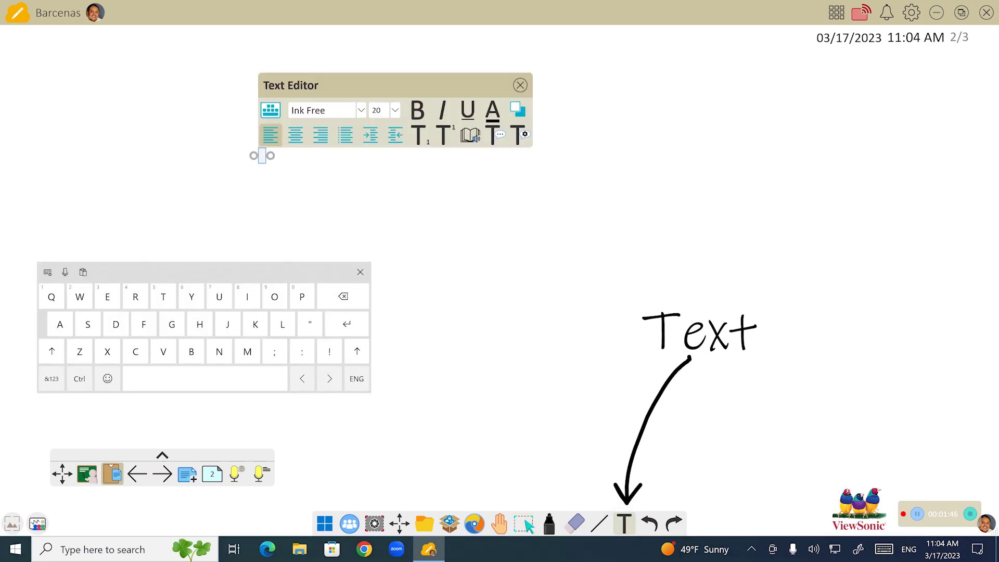
pyautogui.write('Ge')
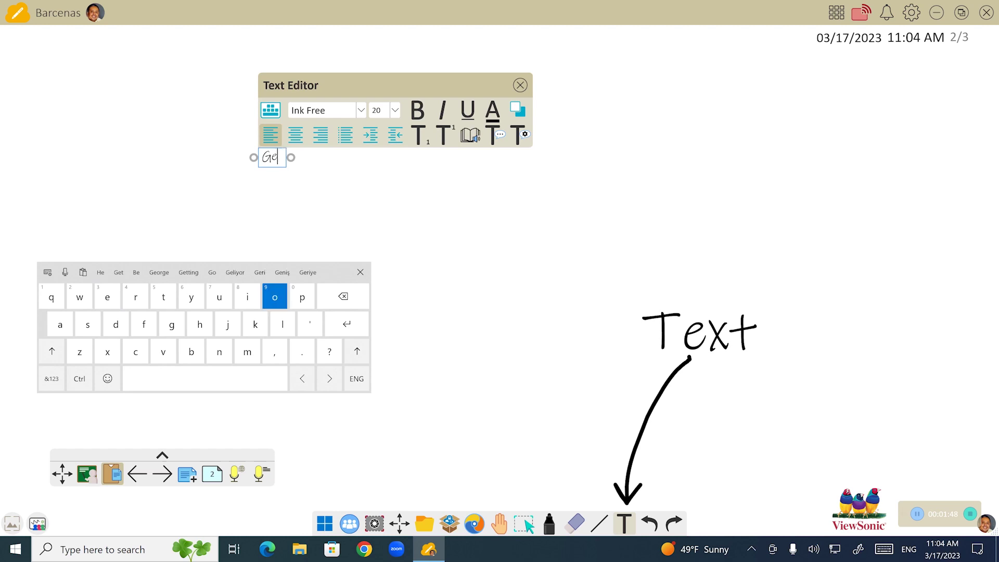
pyautogui.write('orge')
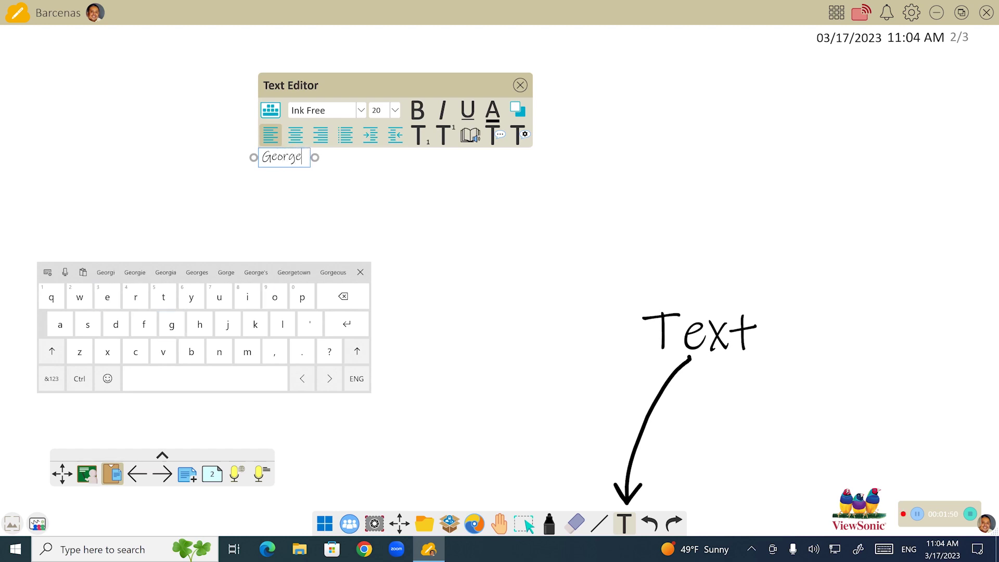
# Draw a short pen arrow on the second page pointing down at the selection tool.
pyautogui.click(549, 523)
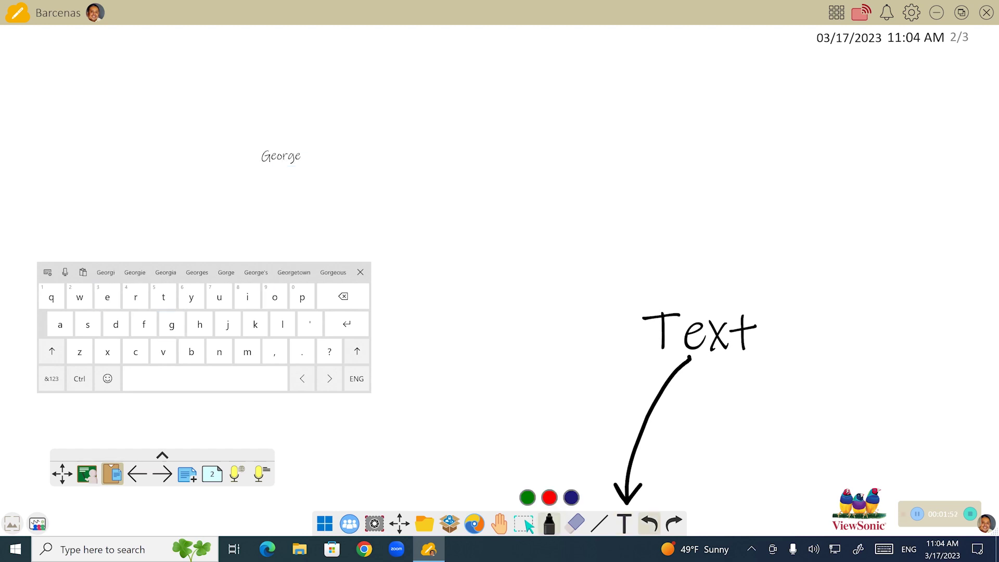
pyautogui.moveTo(550, 432)
pyautogui.mouseDown()
pyautogui.moveTo(519, 503)
pyautogui.moveTo(513, 480)
pyautogui.mouseUp()
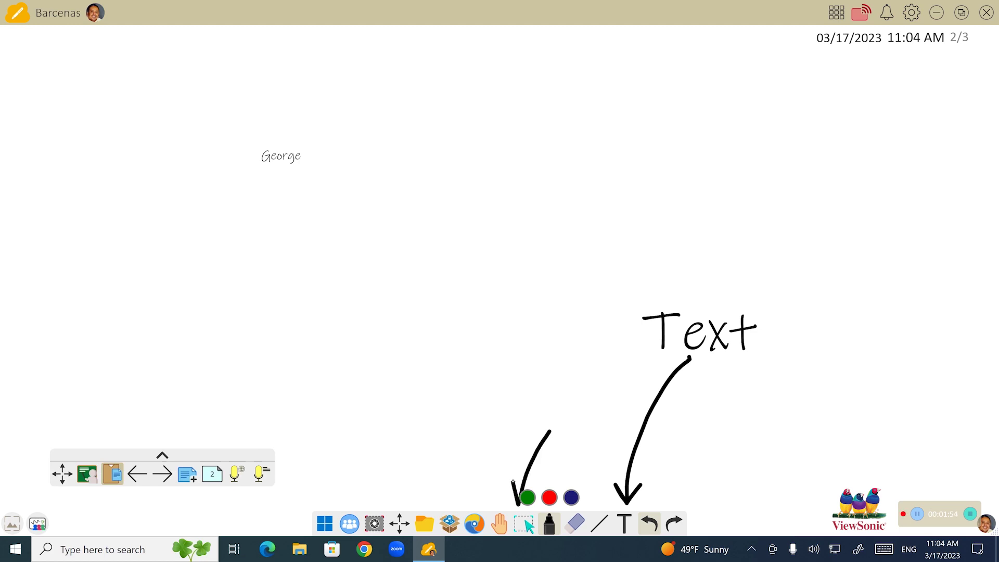
# Select the name text on the second page and enlarge it to font size 120.
pyautogui.click(524, 524)
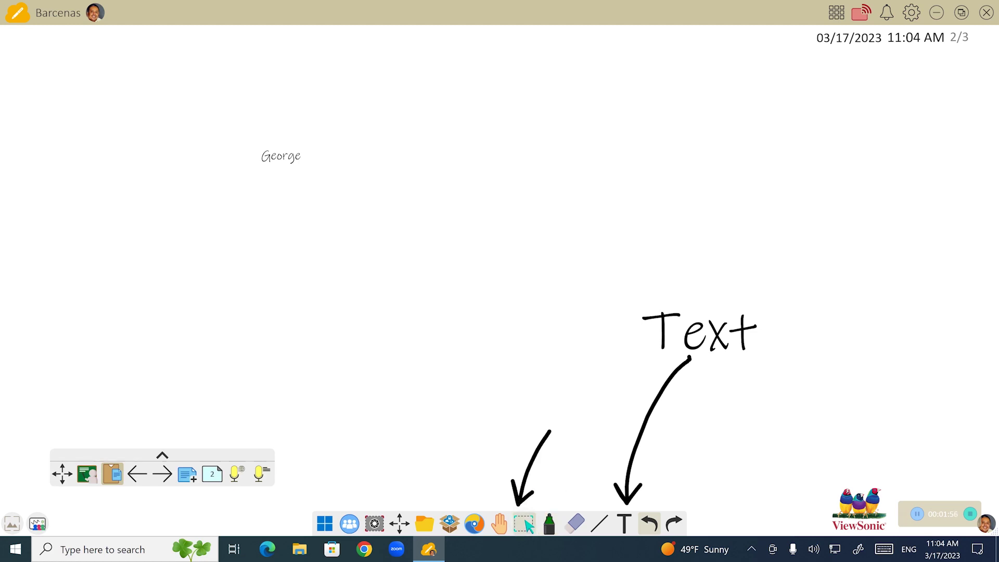
pyautogui.click(282, 156)
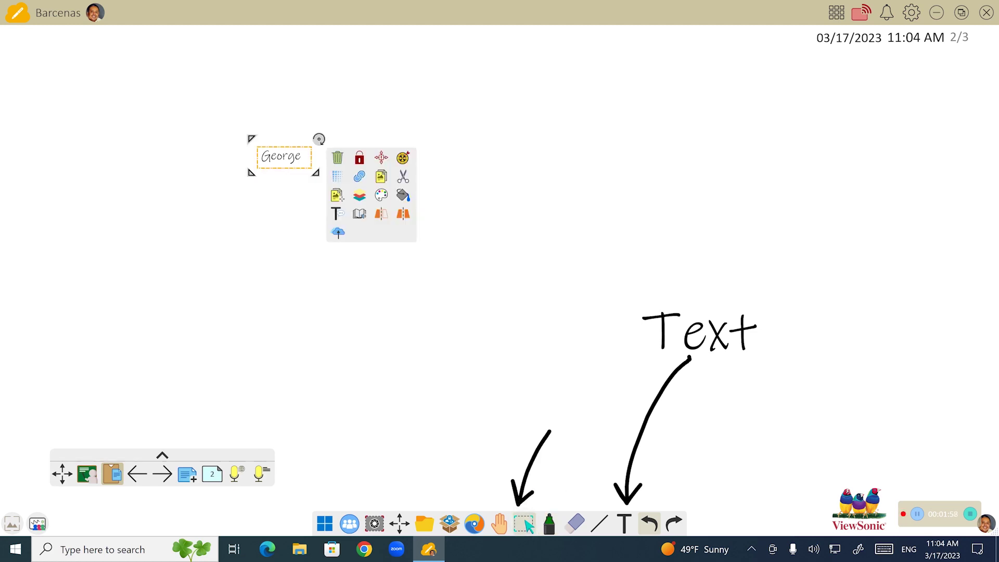
pyautogui.moveTo(280, 156); pyautogui.dragTo(453, 265)
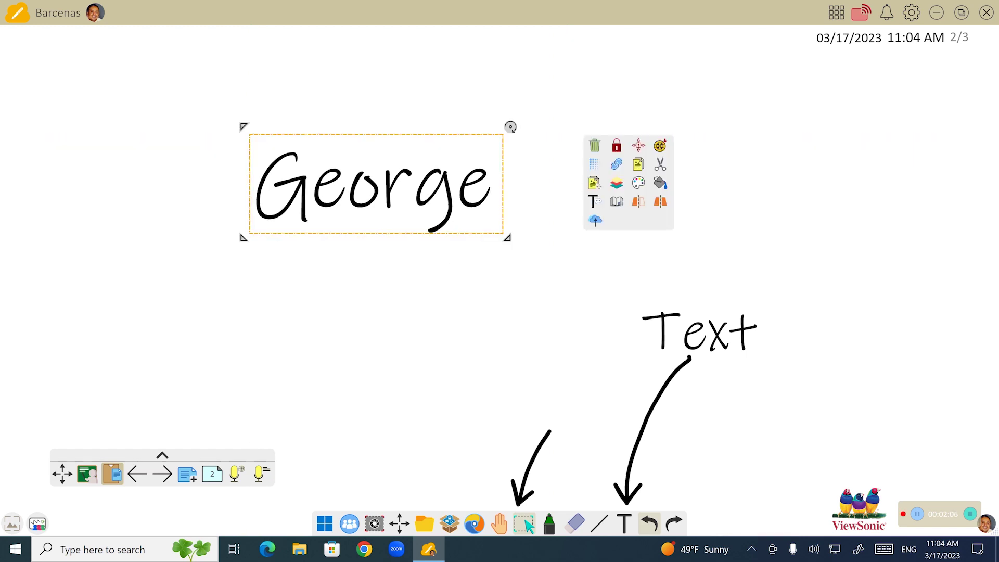
# Reopen the enlarged name text for editing, delete its last two letters, retype them, and close the text editor.
pyautogui.doubleClick(376, 184)
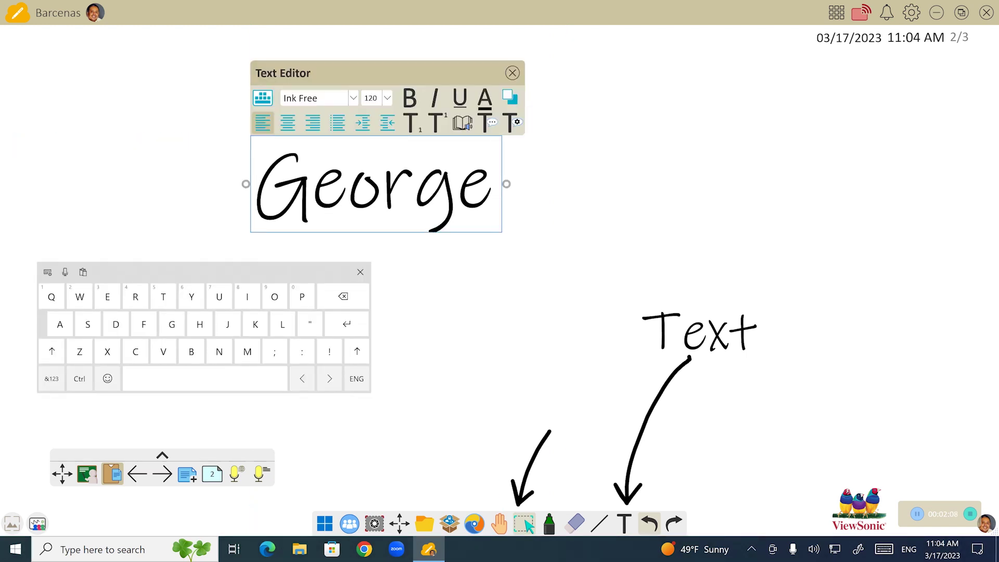
pyautogui.click(343, 296)
pyautogui.click(343, 296)
pyautogui.click(171, 324)
pyautogui.click(107, 296)
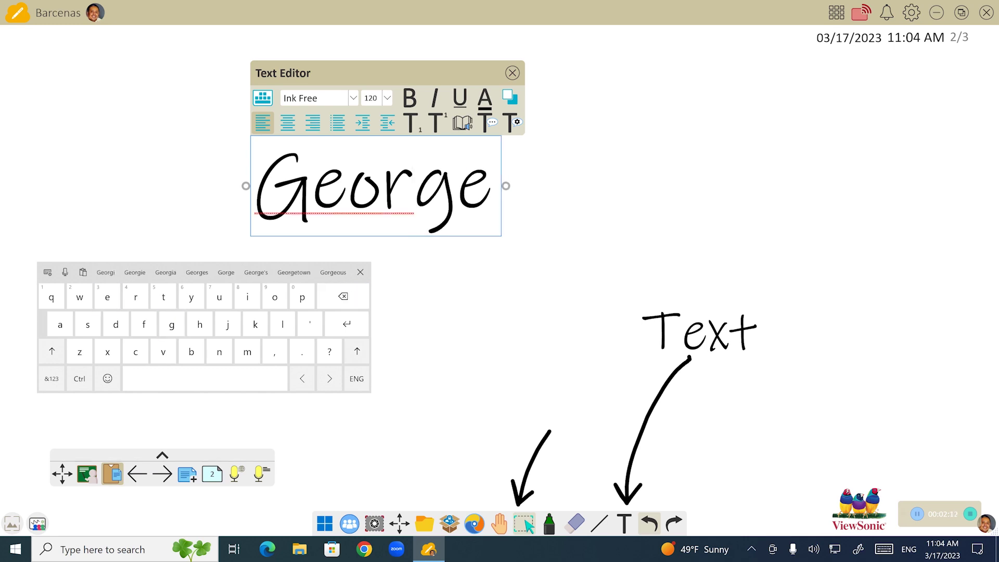
pyautogui.click(513, 73)
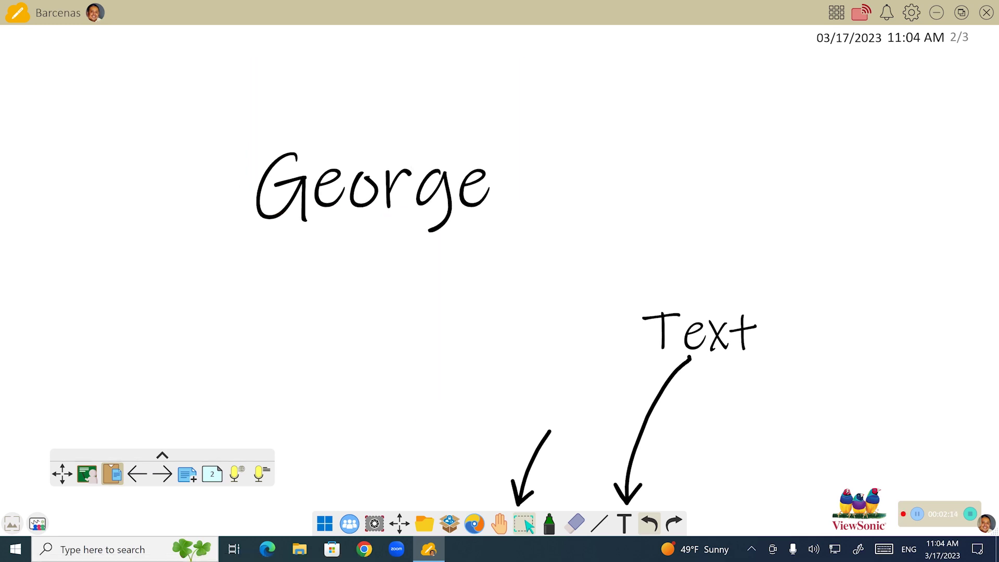
# Go to the third page and search for "Cat" in the Magic Box image search.
pyautogui.click(163, 474)
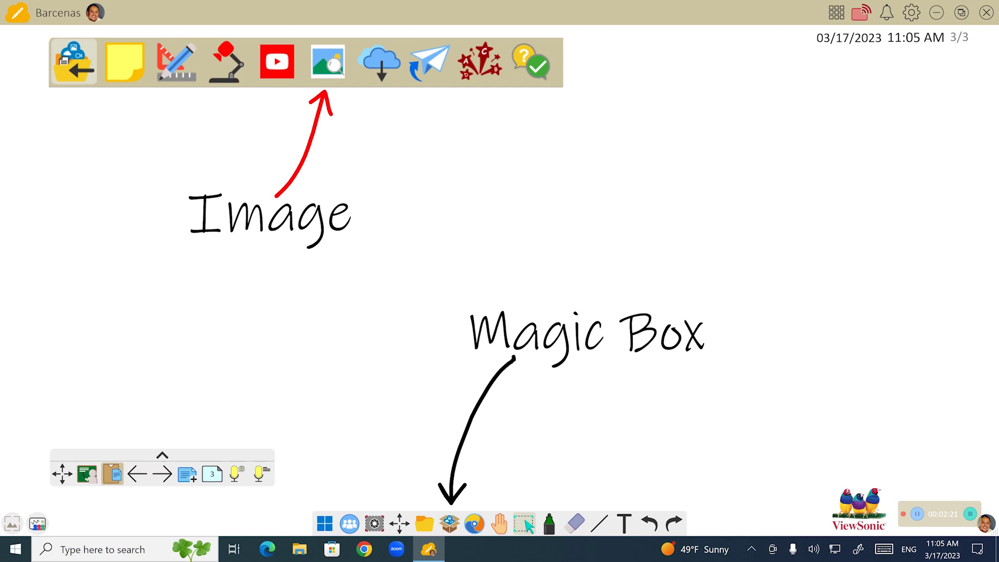
pyautogui.click(449, 523)
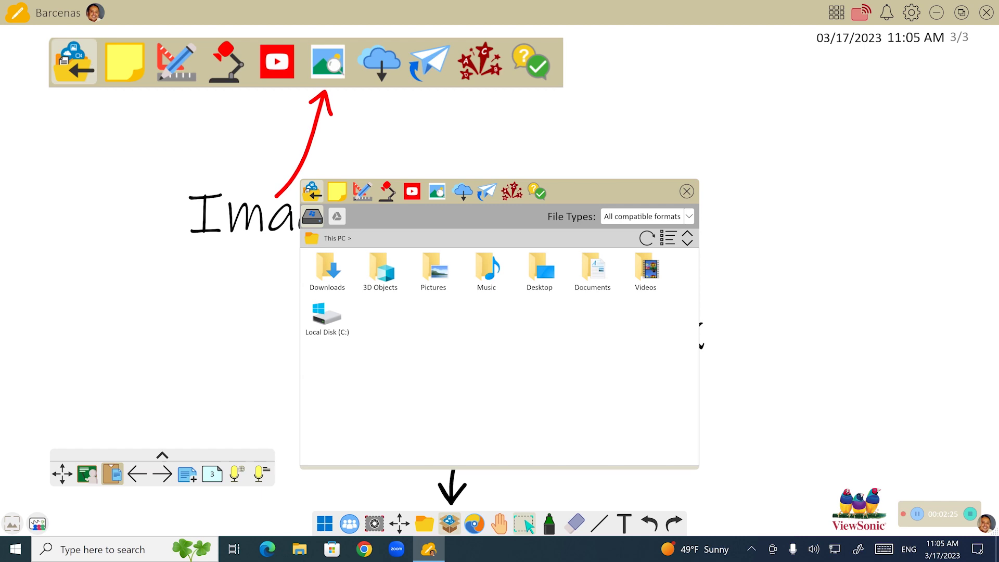
pyautogui.click(437, 191)
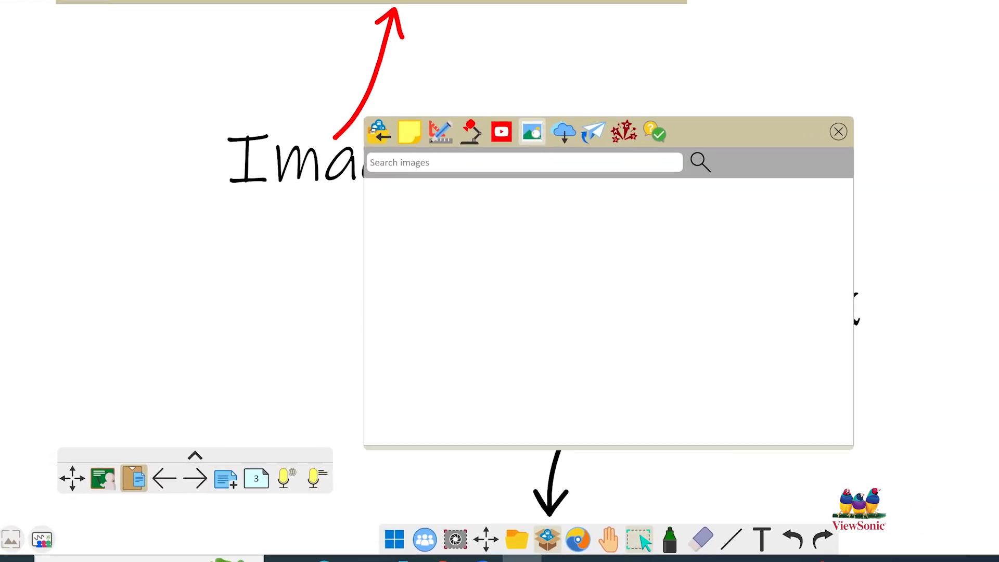
pyautogui.click(431, 216)
pyautogui.write('C')
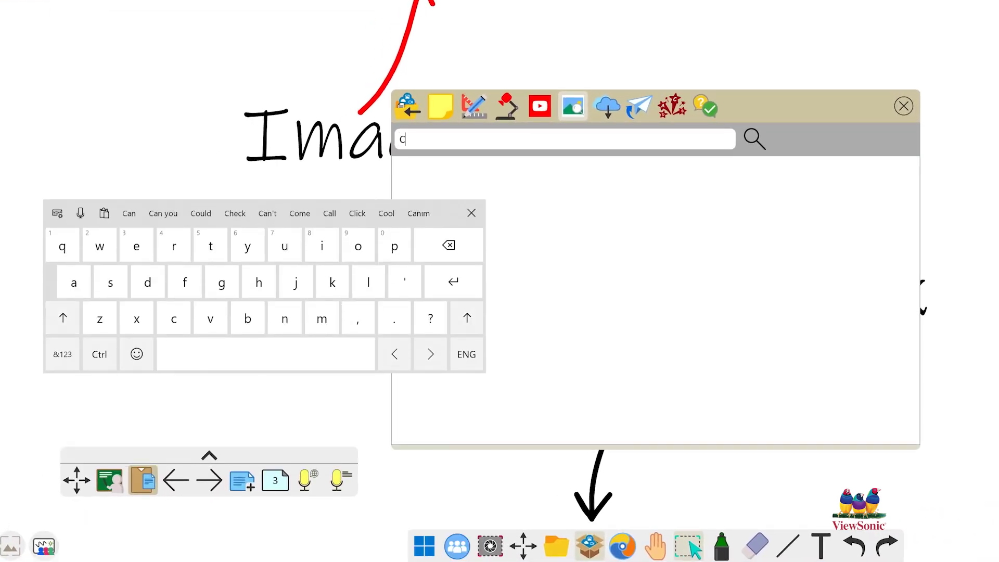
pyautogui.write('at')
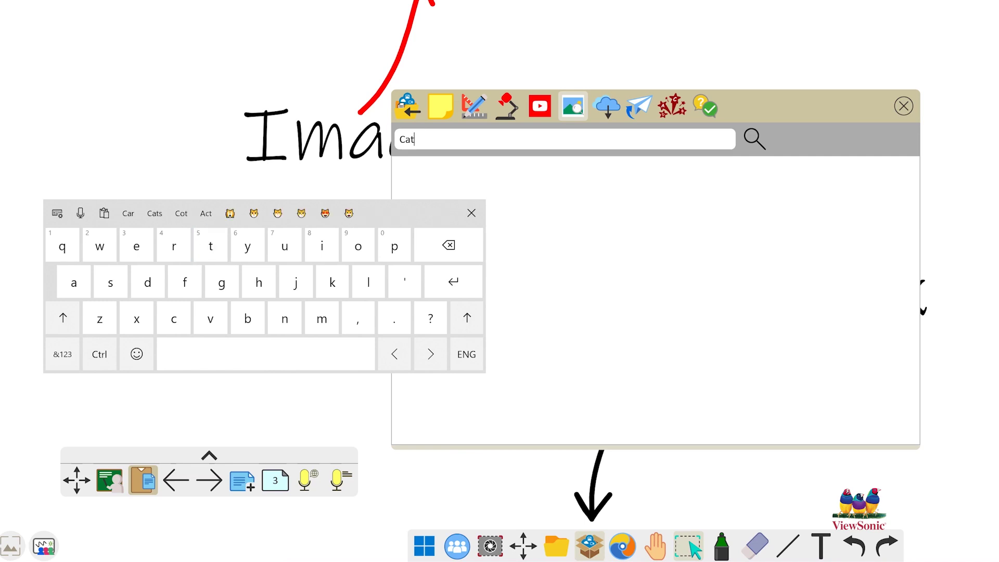
pyautogui.press('Return')
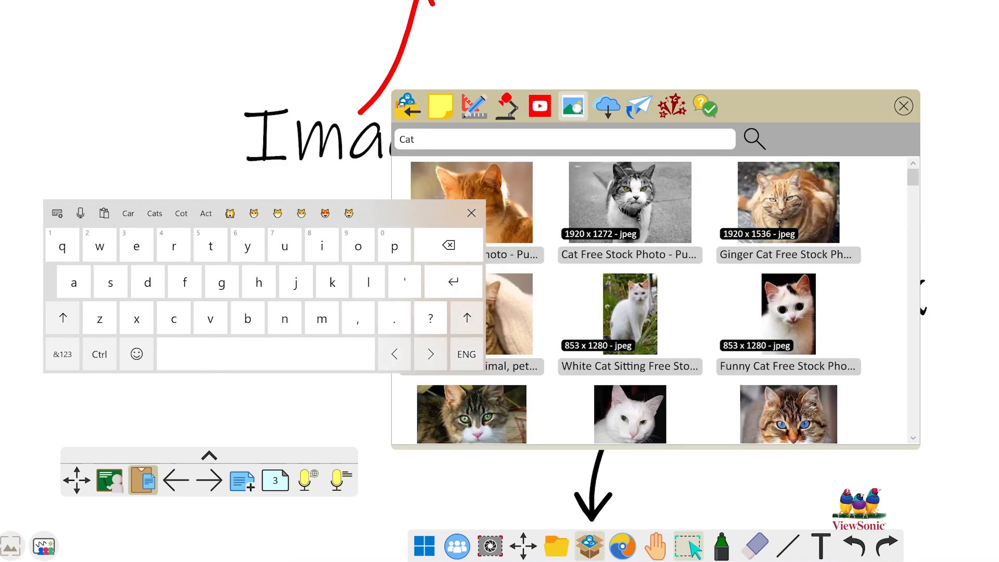
# Place the black-and-white cat photo from the image results on the page and close the Magic Box.
pyautogui.click(630, 216)
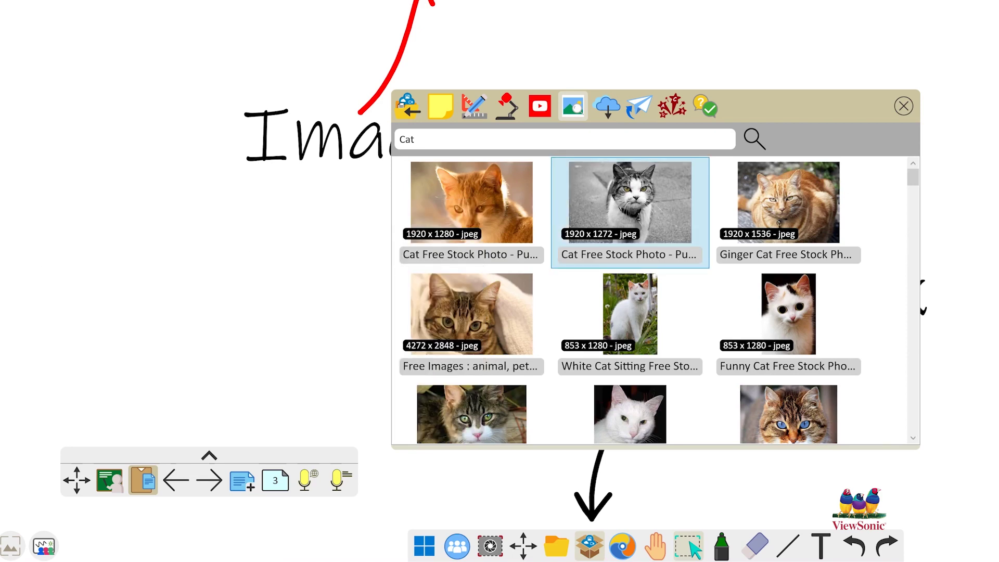
pyautogui.moveTo(630, 216); pyautogui.dragTo(361, 187)
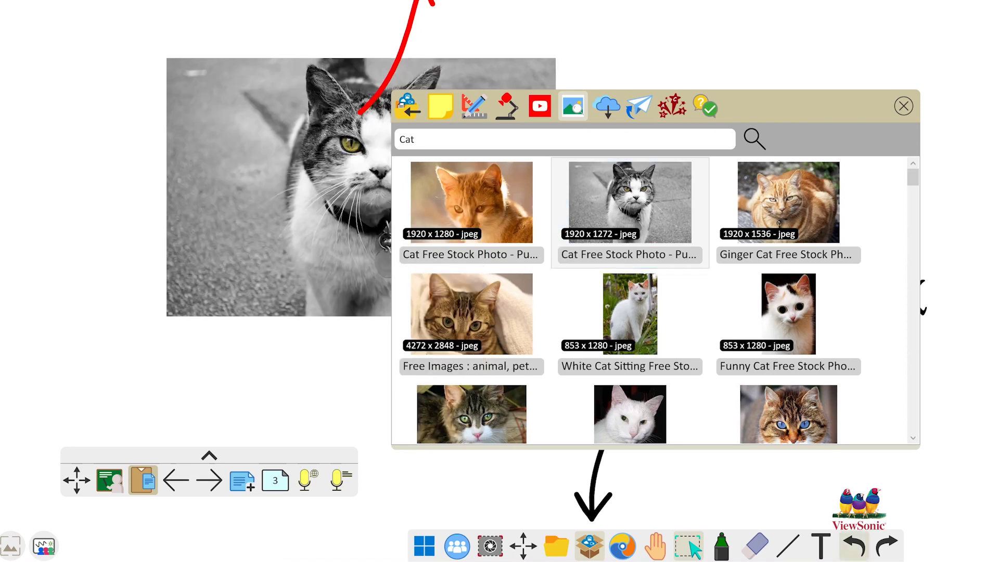
pyautogui.click(904, 106)
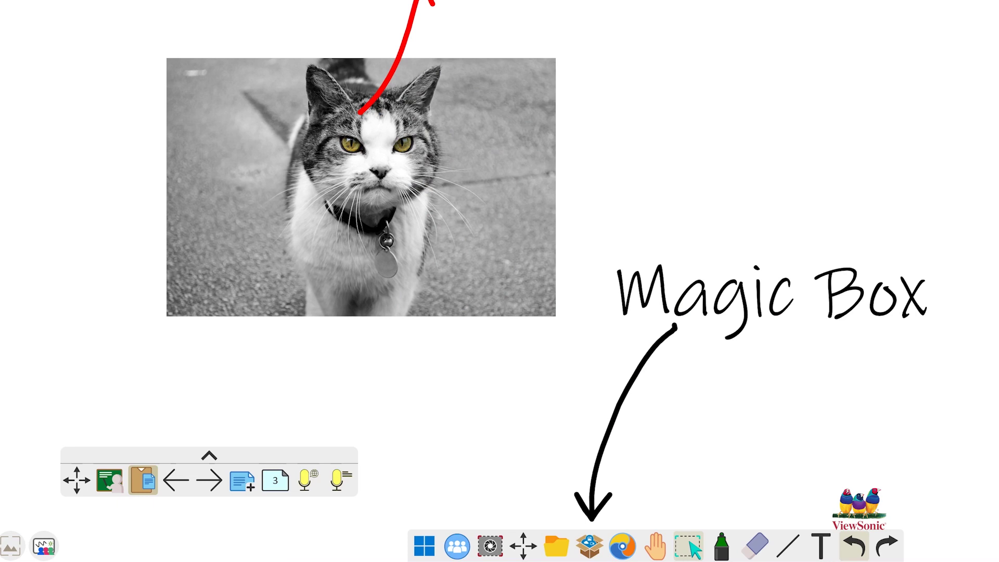
# Draw a short green pen arrow on the third page pointing down at the selection tool.
pyautogui.click(721, 546)
pyautogui.moveTo(715, 398)
pyautogui.mouseDown()
pyautogui.moveTo(679, 494)
pyautogui.moveTo(706, 474)
pyautogui.mouseUp()
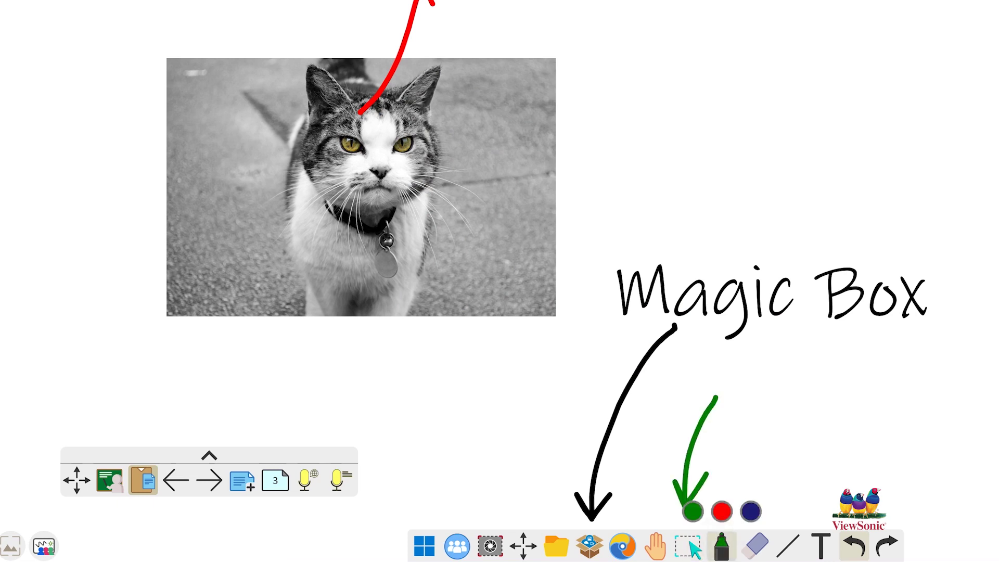
# Move the cat photo to the empty area above the "Magic Box" label and shrink it proportionally from its lower-left corner.
pyautogui.click(688, 546)
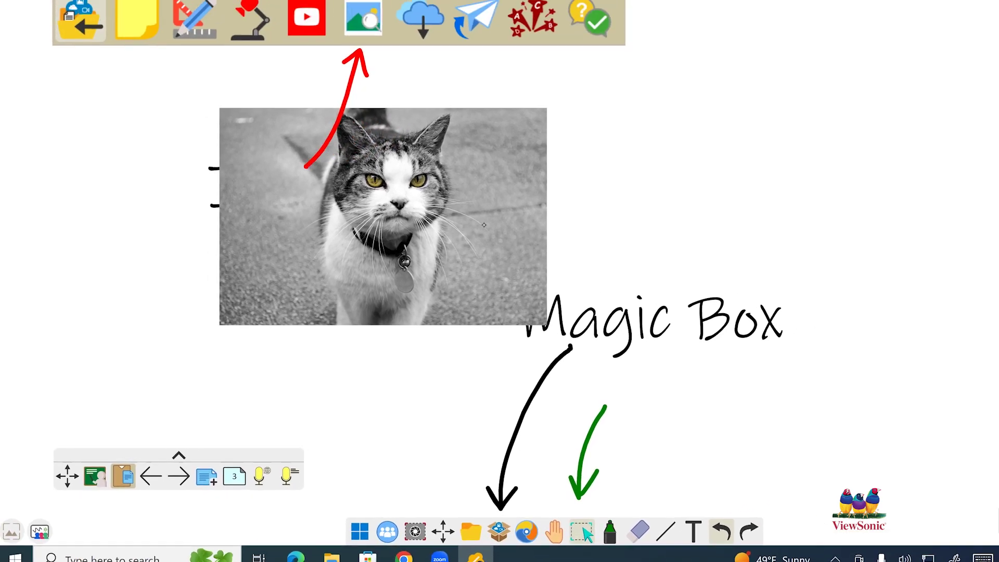
pyautogui.moveTo(483, 225); pyautogui.dragTo(795, 189)
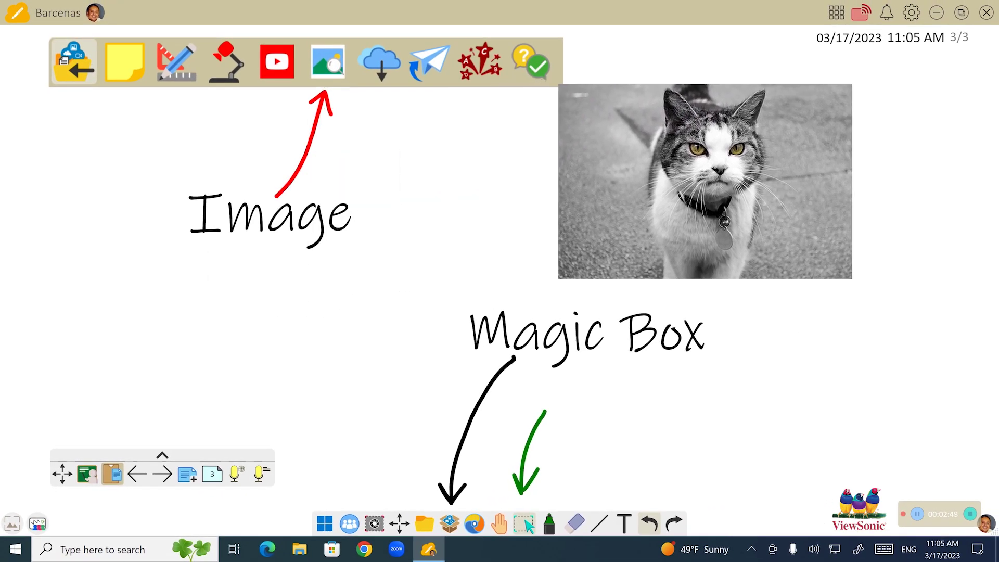
pyautogui.moveTo(547, 285); pyautogui.dragTo(518, 312)
pyautogui.click(705, 182)
pyautogui.moveTo(552, 283); pyautogui.dragTo(600, 234)
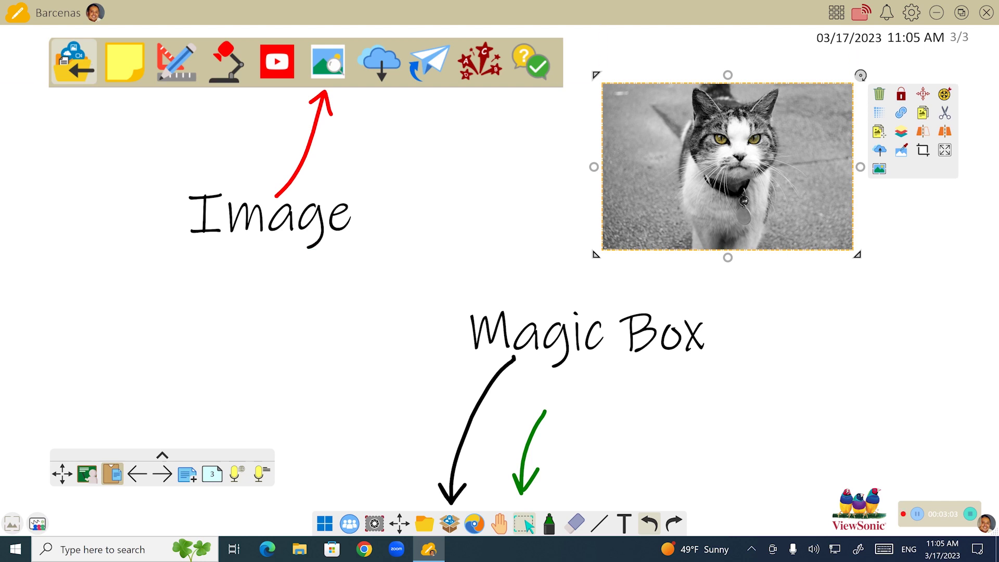
pyautogui.moveTo(655, 202); pyautogui.dragTo(717, 213)
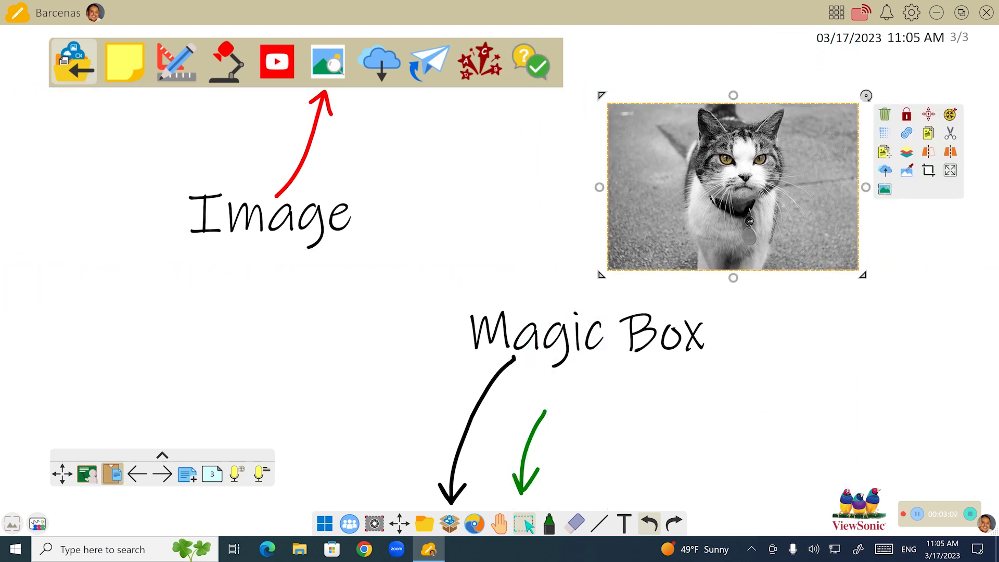
pyautogui.moveTo(601, 274); pyautogui.dragTo(683, 222)
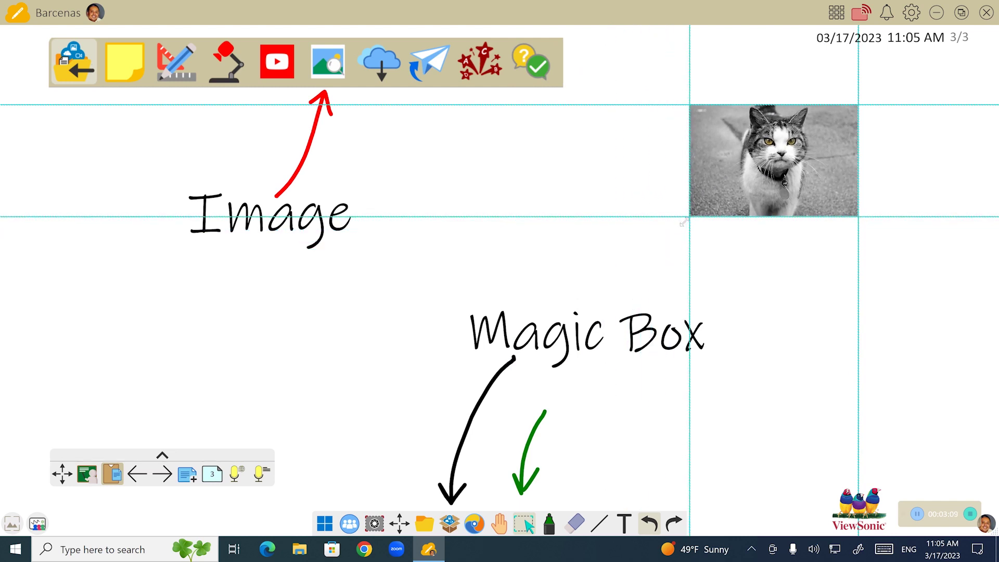